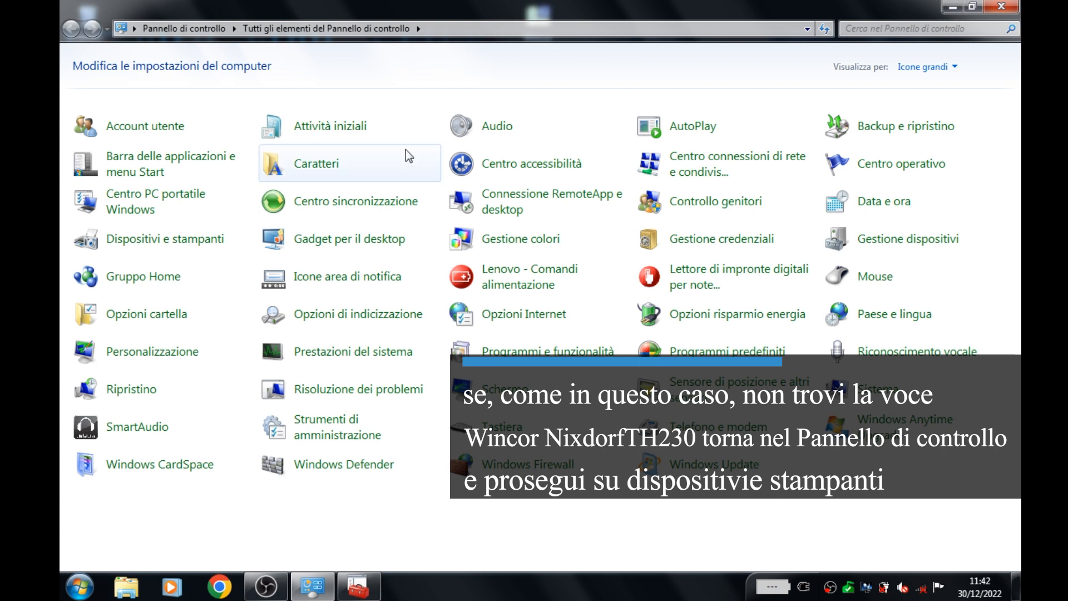
- Open Dispositivi e stampanti and start adding a local printer
{"action": "left_click", "coordinate": [167, 239]}
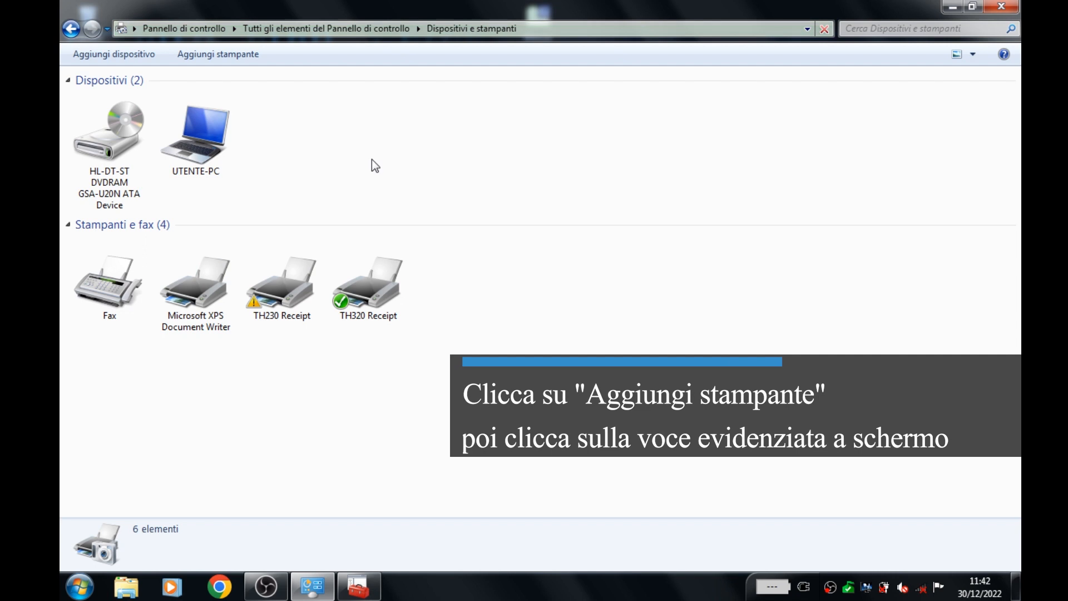
{"action": "left_click", "coordinate": [236, 60]}
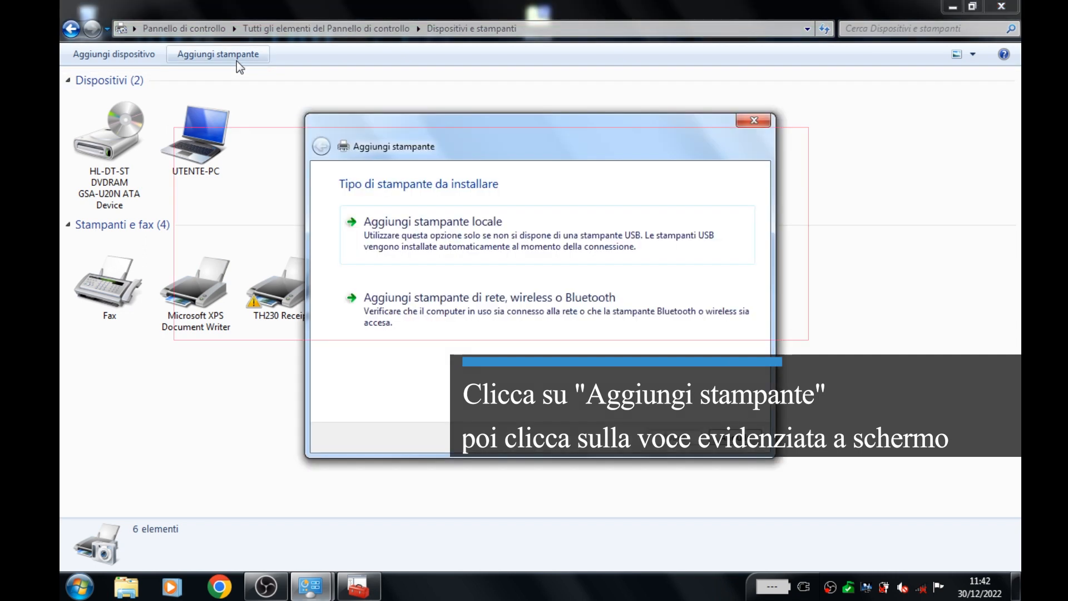
{"action": "left_click", "coordinate": [436, 221]}
{"action": "left_click", "coordinate": [398, 272]}
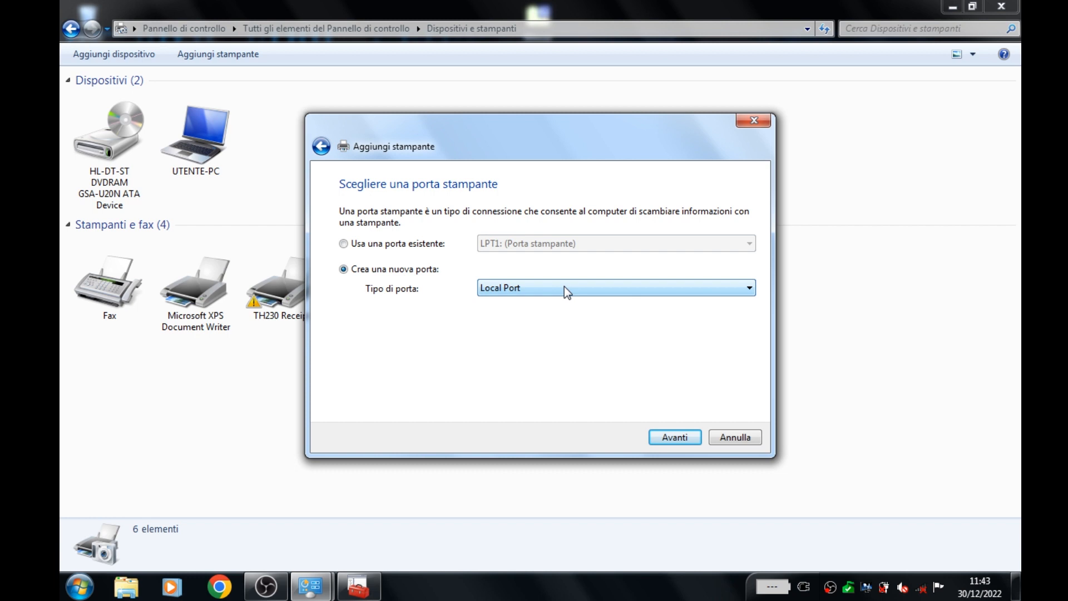
{"action": "left_click", "coordinate": [674, 438]}
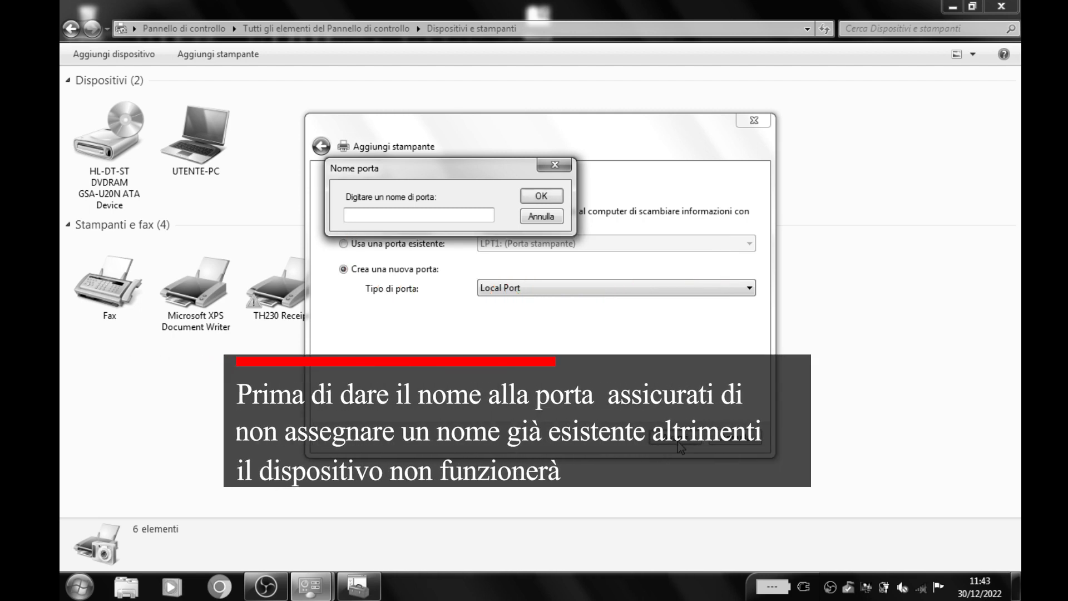
{"action": "left_click", "coordinate": [541, 221]}
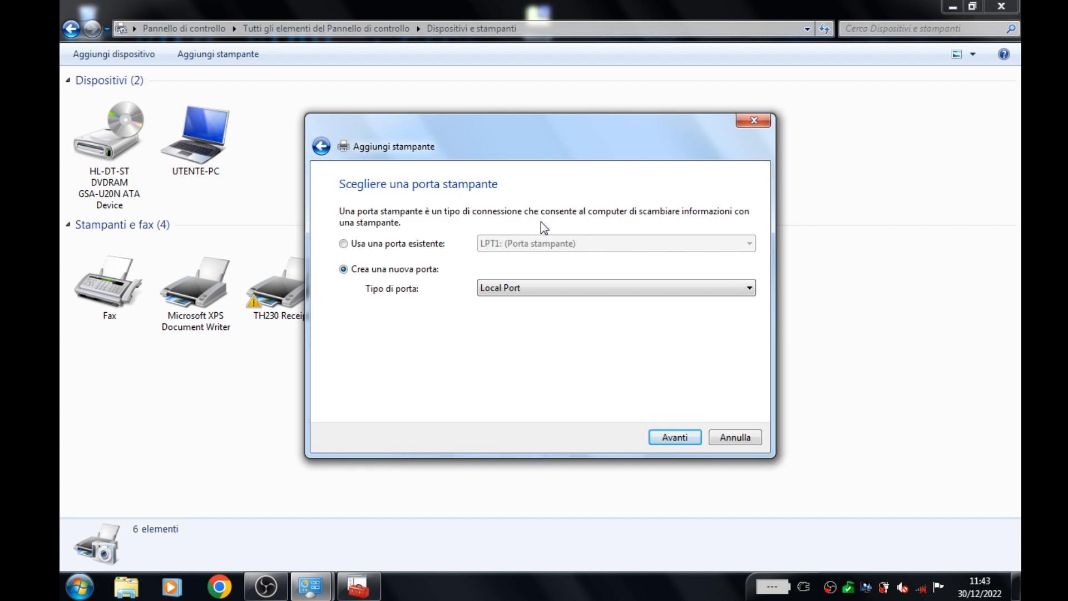
- Assign the existing port USB stampante Wincor (Porta locale) to the new printer and choose to install its driver from disk
{"action": "left_click", "coordinate": [433, 246]}
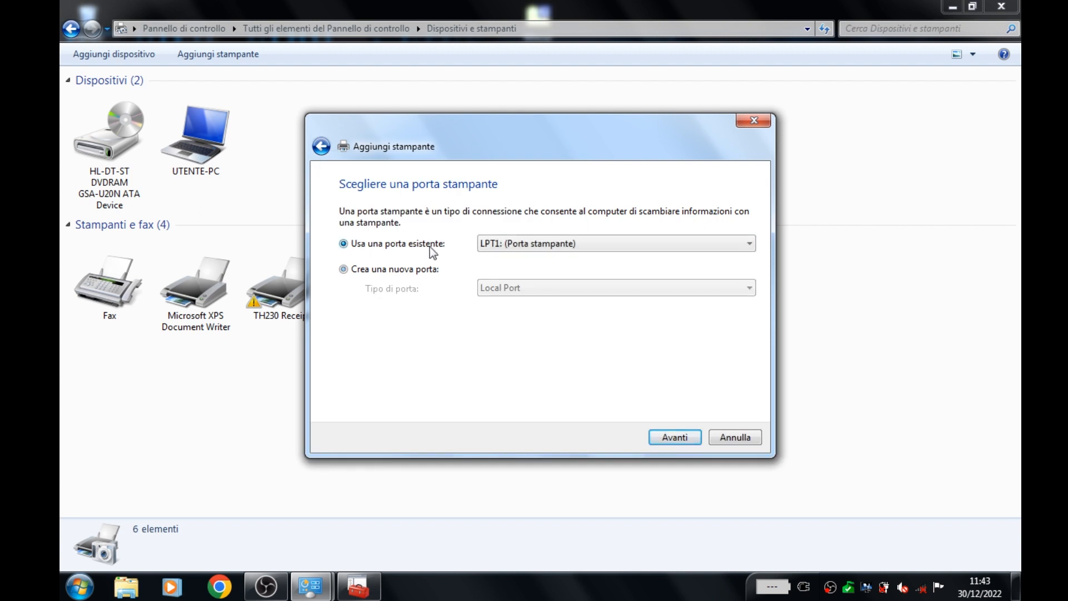
{"action": "left_click", "coordinate": [527, 248]}
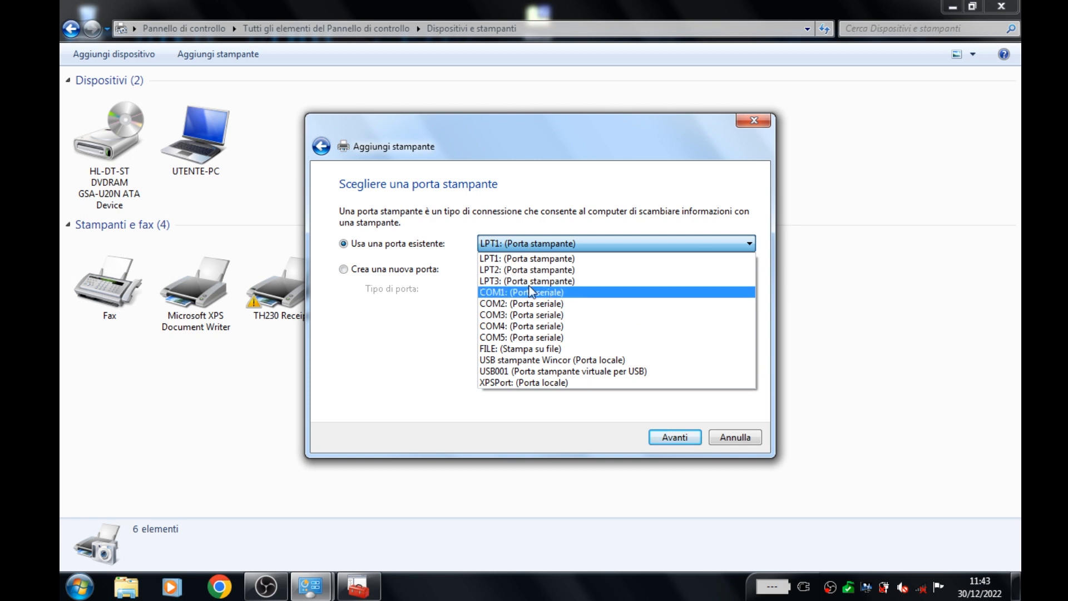
{"action": "left_click", "coordinate": [553, 359]}
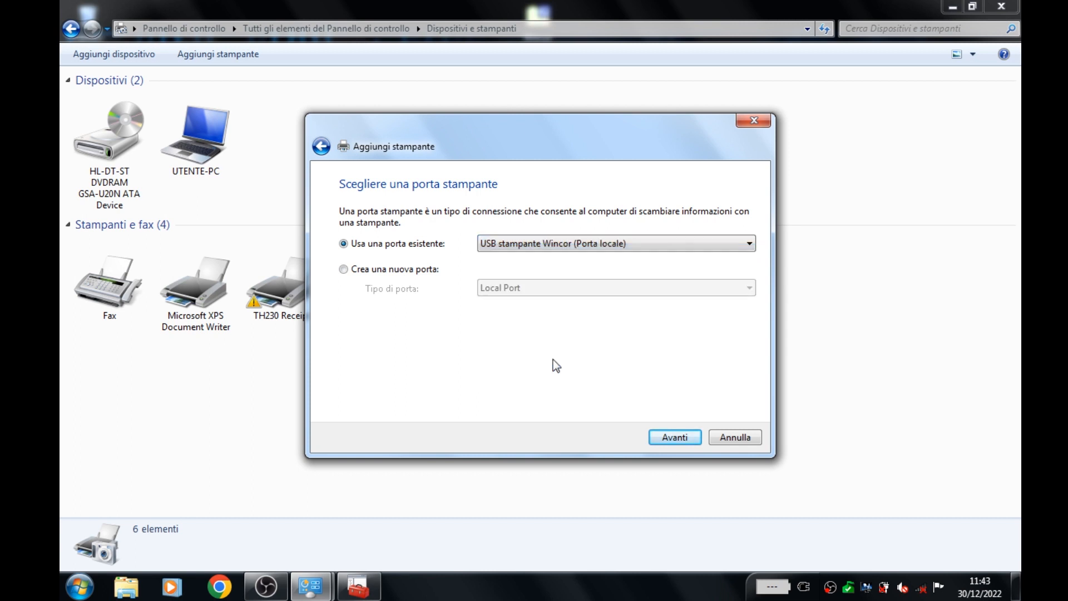
{"action": "left_click", "coordinate": [671, 438]}
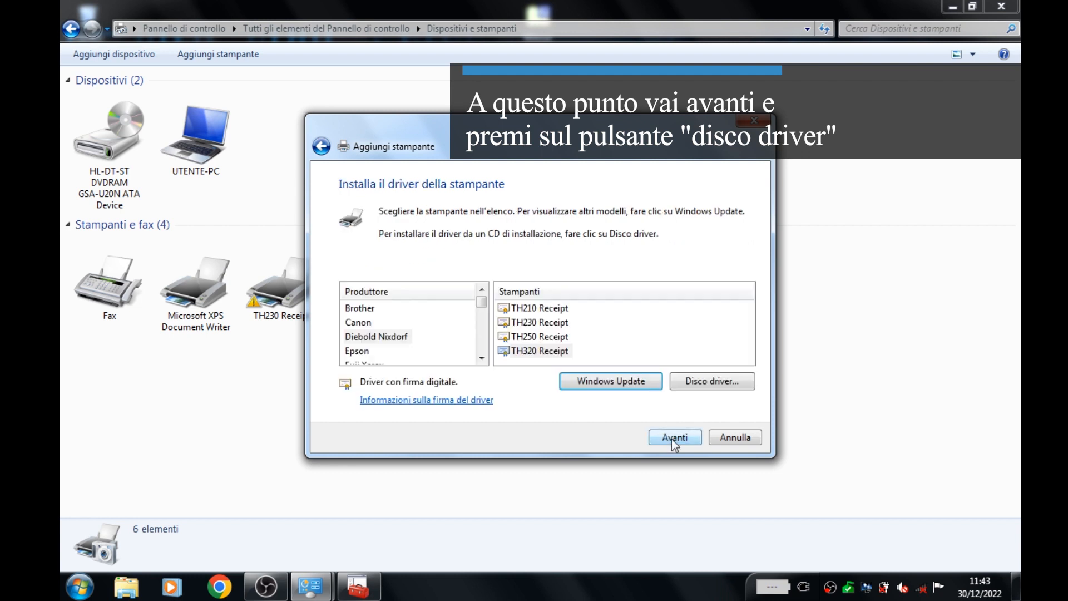
{"action": "left_click", "coordinate": [709, 386]}
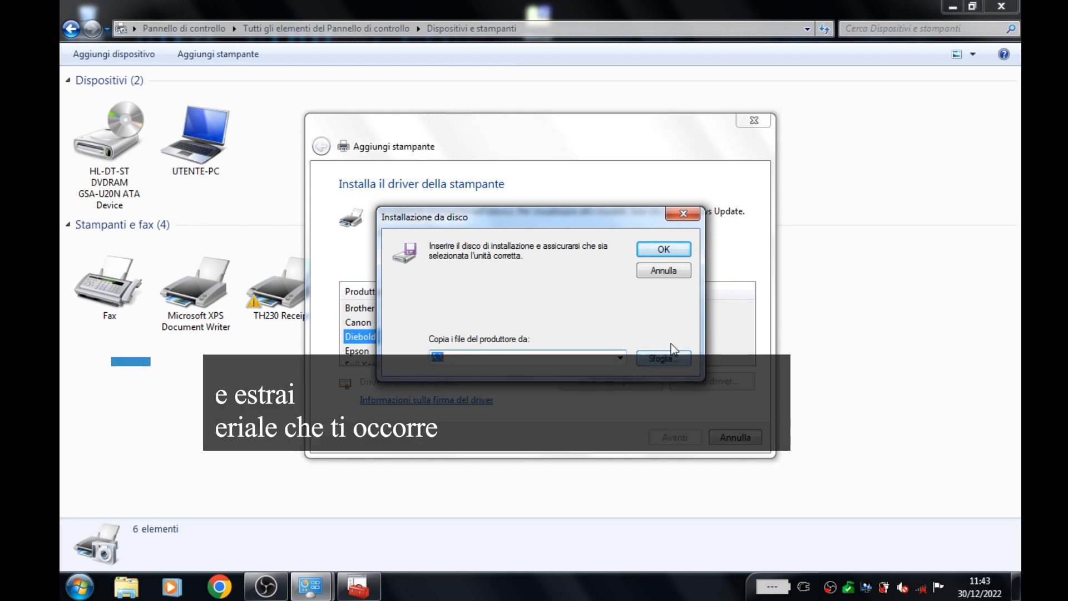
- Open the Wincor Nixdorf TH230 Drivers archive on the desktop and go into its Wincor Nixdorf TH230 Drivers folder
{"action": "key", "text": "super+d"}
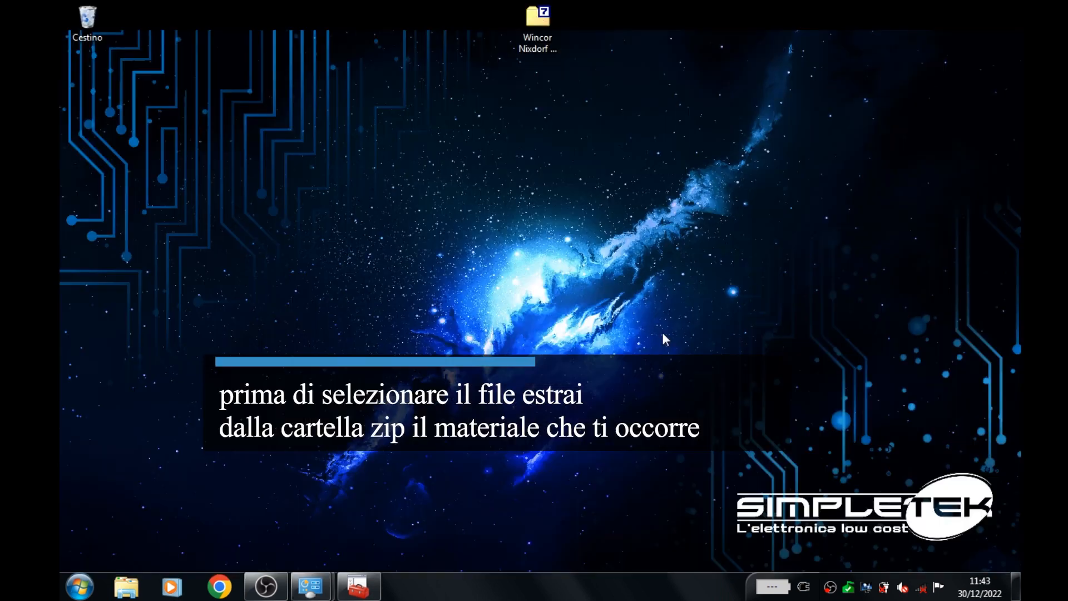
{"action": "double_click", "coordinate": [542, 38]}
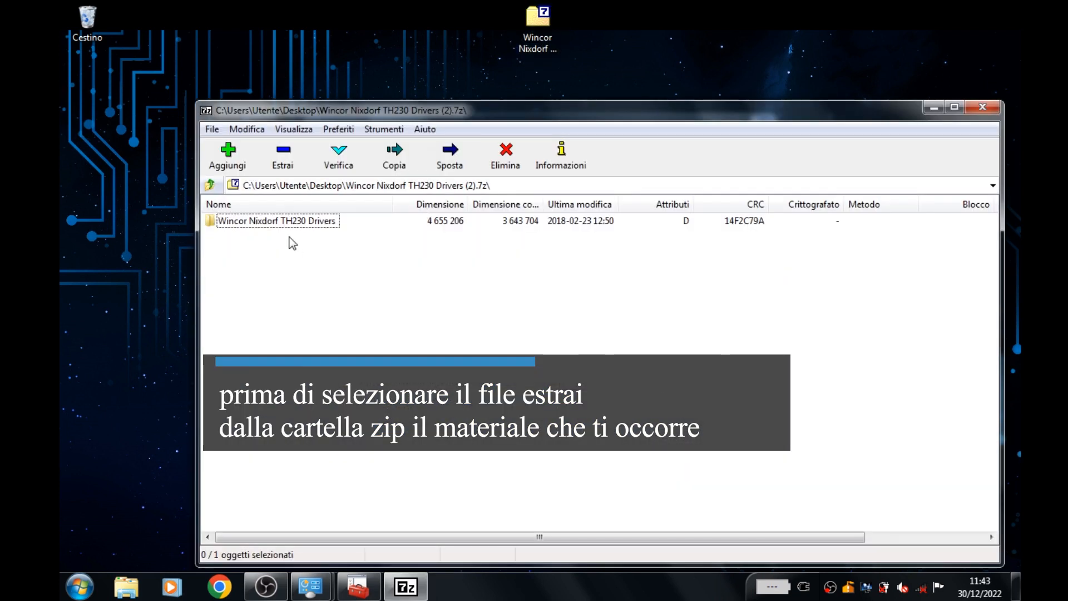
{"action": "double_click", "coordinate": [288, 223]}
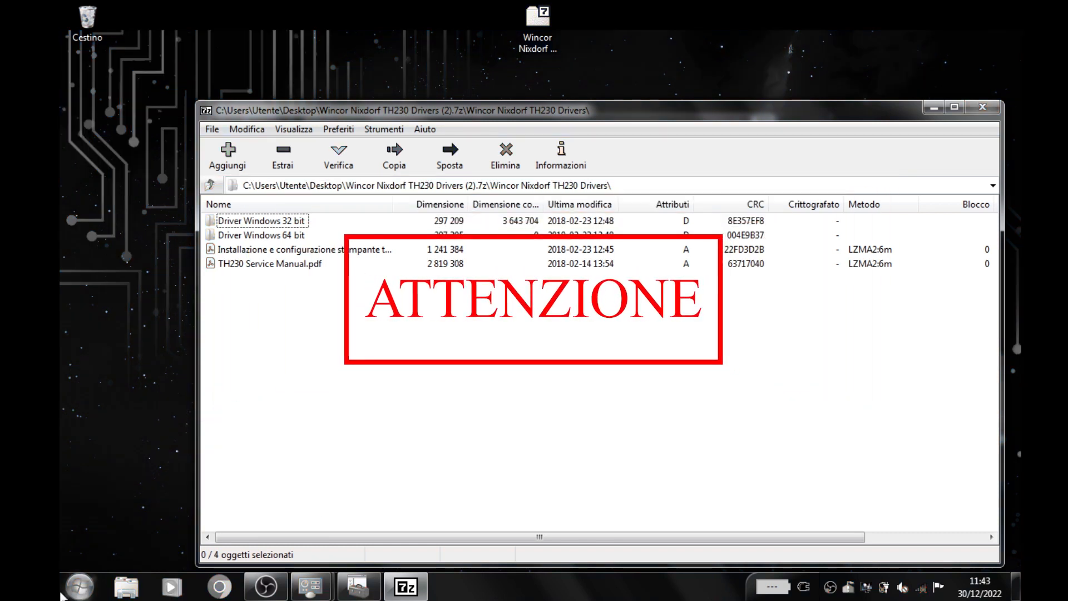
- Check in the Control Panel's system information whether Windows is 32 or 64 bit
{"action": "left_click", "coordinate": [94, 579]}
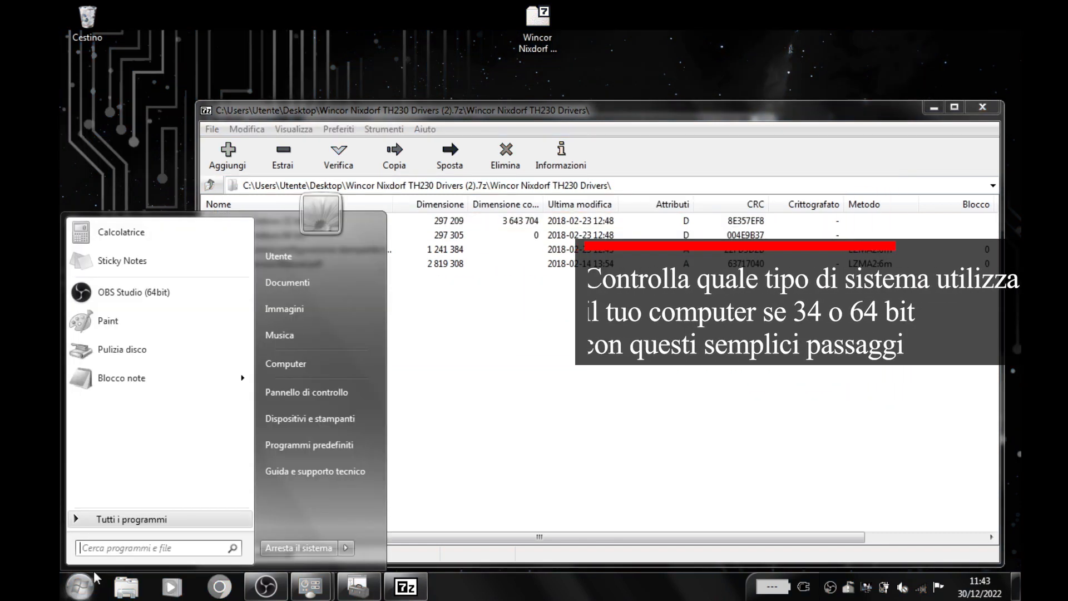
{"action": "left_click", "coordinate": [300, 401]}
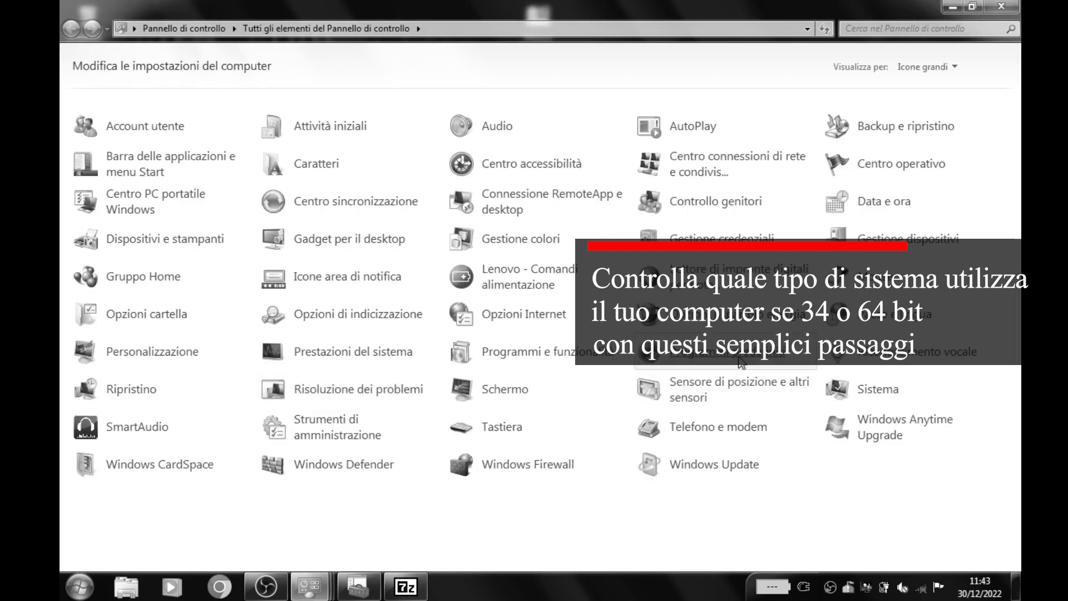
{"action": "left_click", "coordinate": [878, 390]}
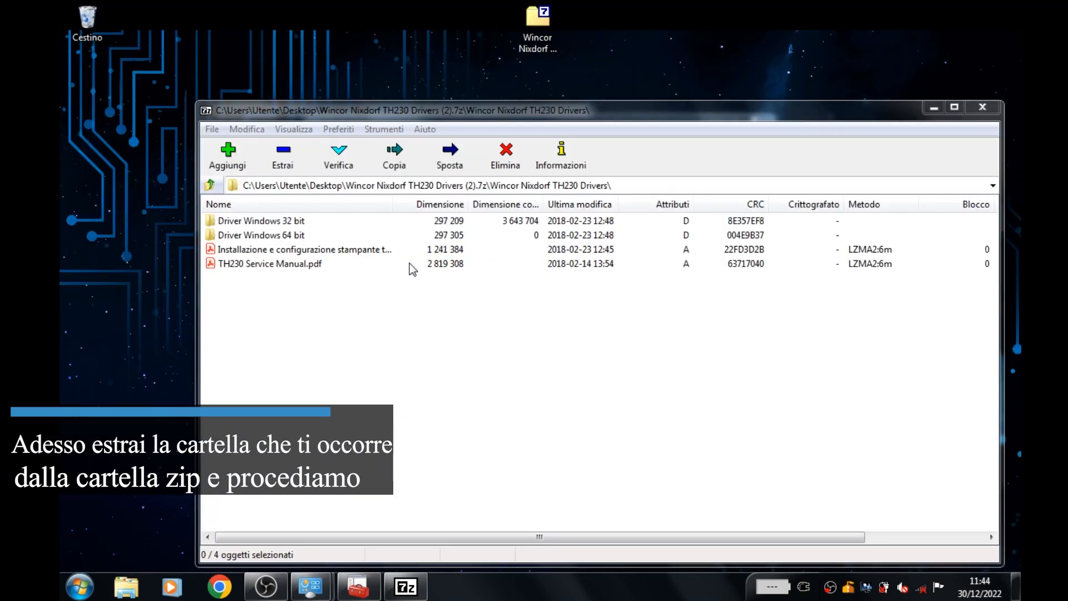
- Extract the Driver Windows 64 bit folder from the archive to the desktop
{"action": "left_click", "coordinate": [290, 238]}
{"action": "left_click_drag", "start_coordinate": [376, 65], "coordinate": [372, 62]}
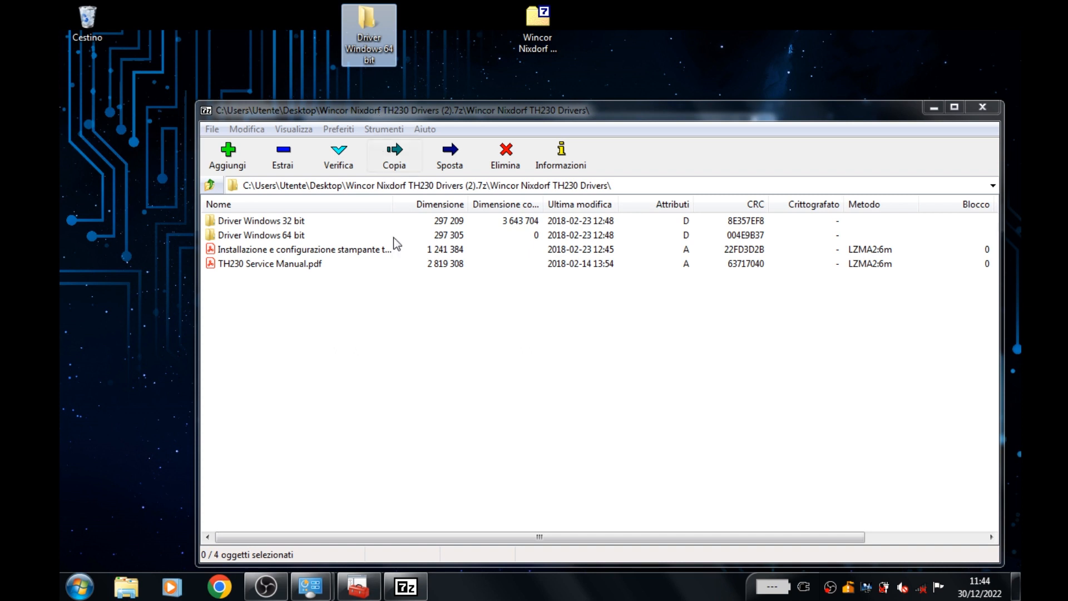
- Return to the Aggiungi stampante wizard and load the DNReceipt64 driver file from the desktop's Driver Windows 64 bit folder
{"action": "left_click", "coordinate": [311, 586]}
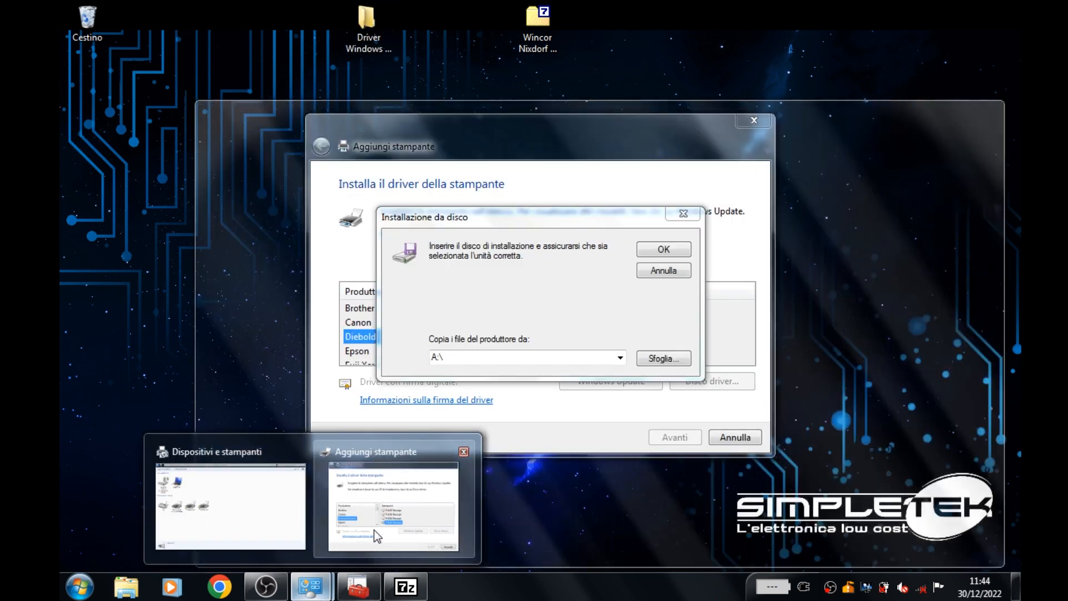
{"action": "left_click", "coordinate": [374, 529]}
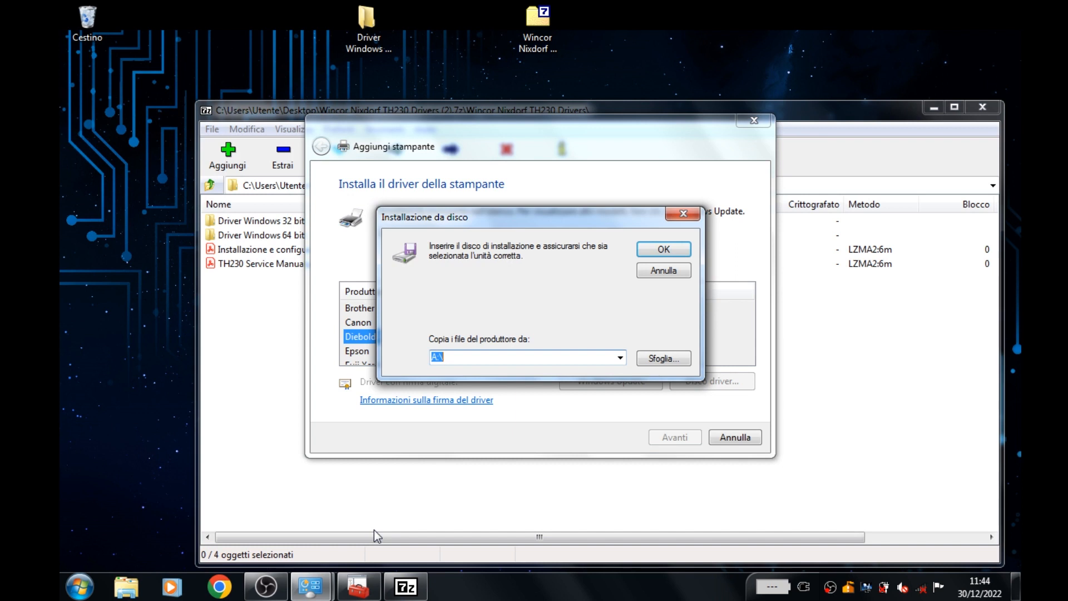
{"action": "left_click", "coordinate": [659, 359]}
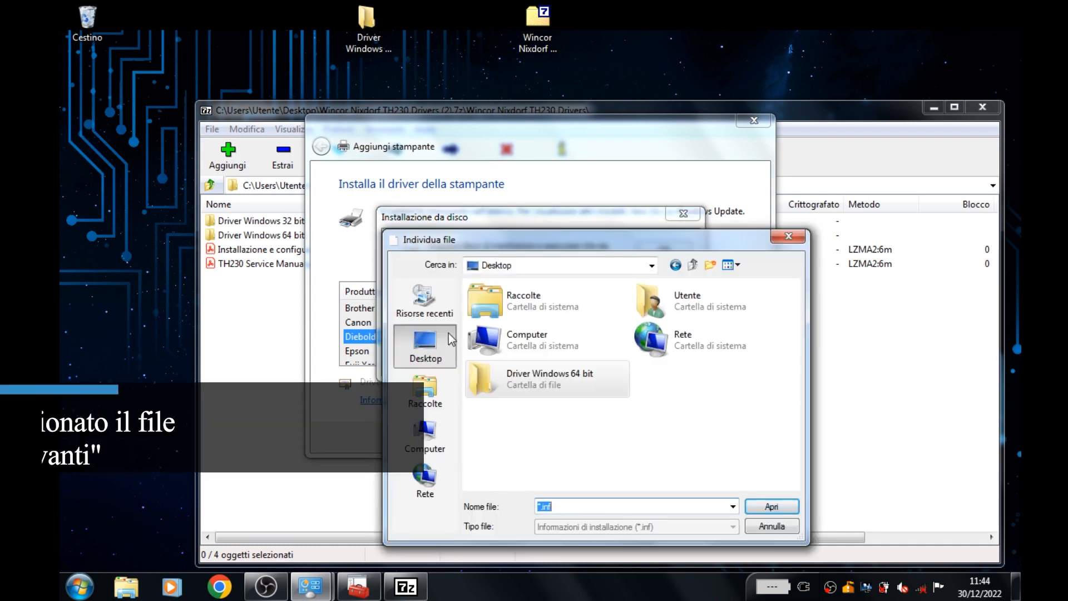
{"action": "double_click", "coordinate": [519, 375]}
{"action": "left_click", "coordinate": [506, 320]}
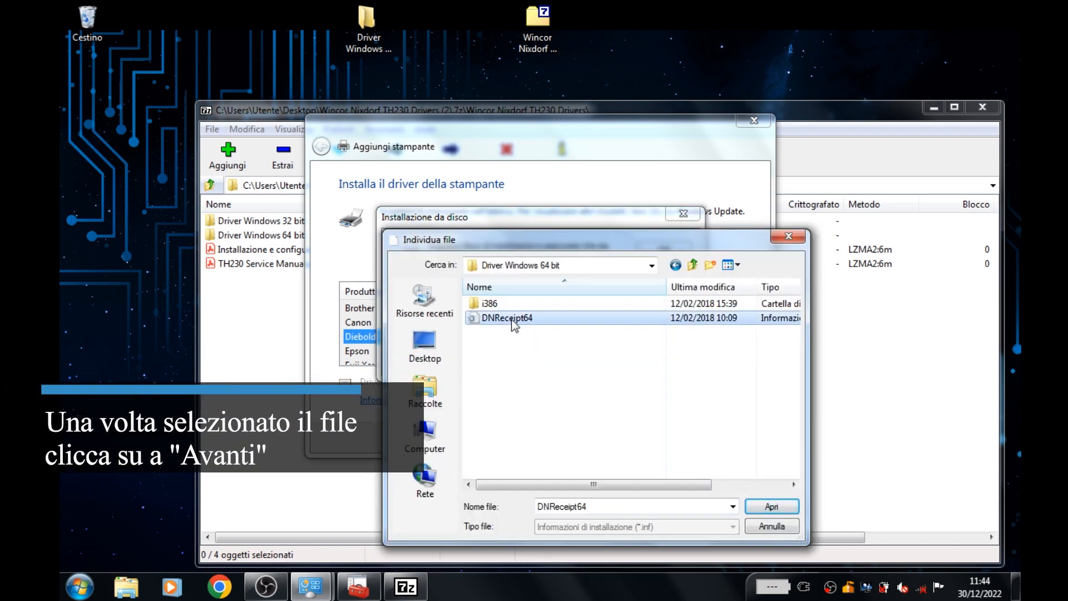
{"action": "left_click", "coordinate": [771, 507]}
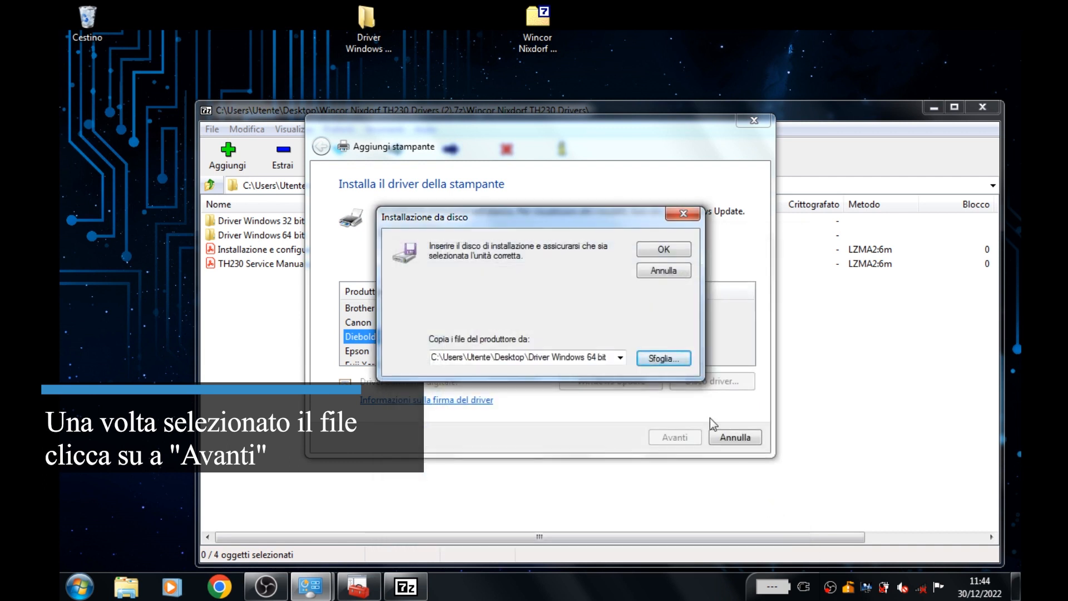
{"action": "left_click", "coordinate": [665, 250]}
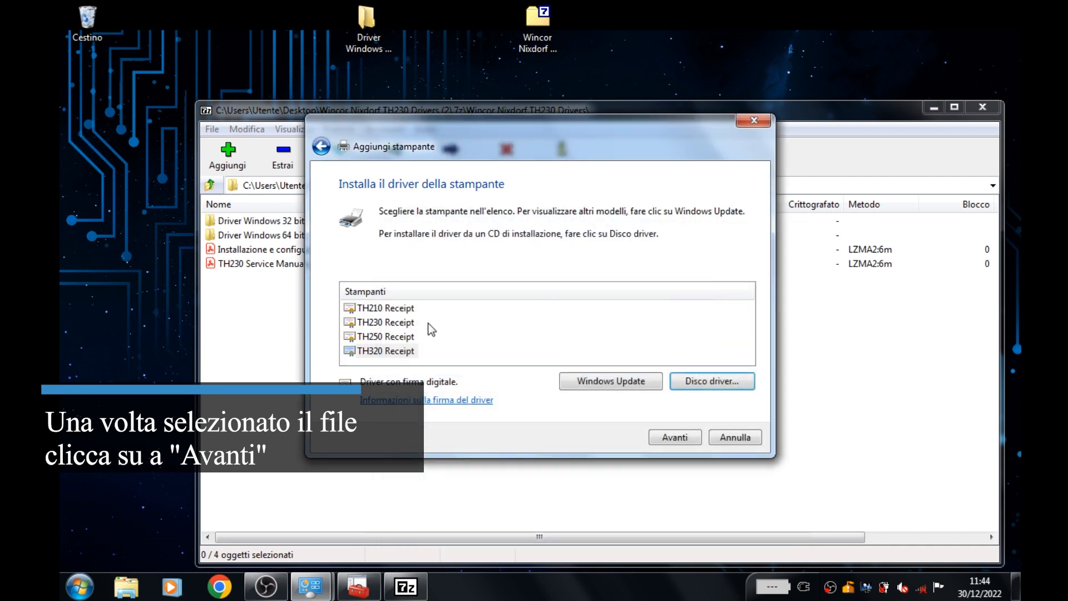
- Install the TH320 Receipt printer with the currently installed driver, set it as default and finish the wizard
{"action": "left_click", "coordinate": [409, 354]}
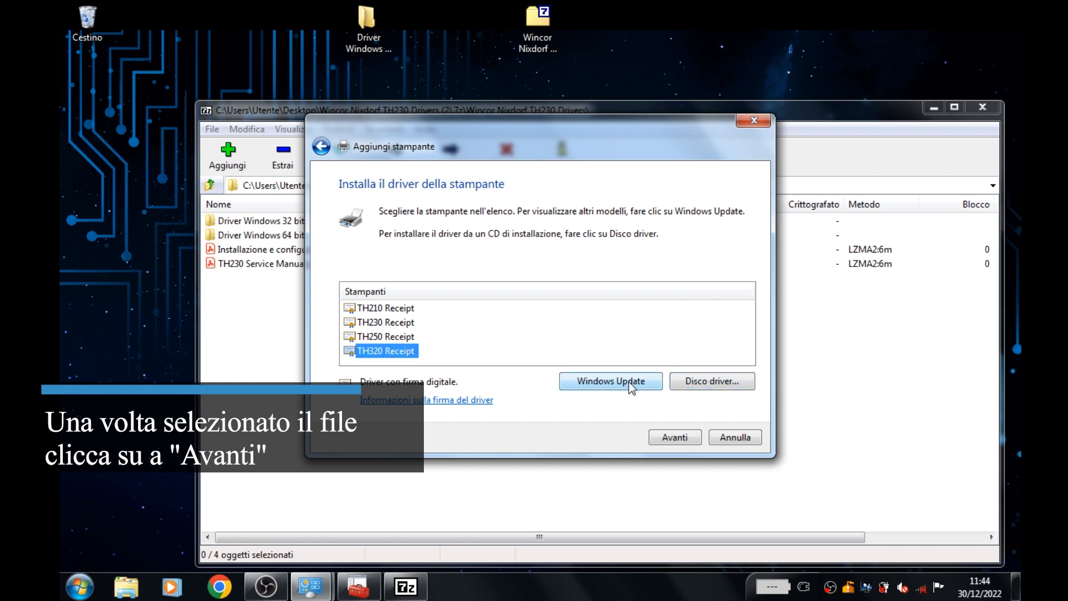
{"action": "left_click", "coordinate": [683, 437]}
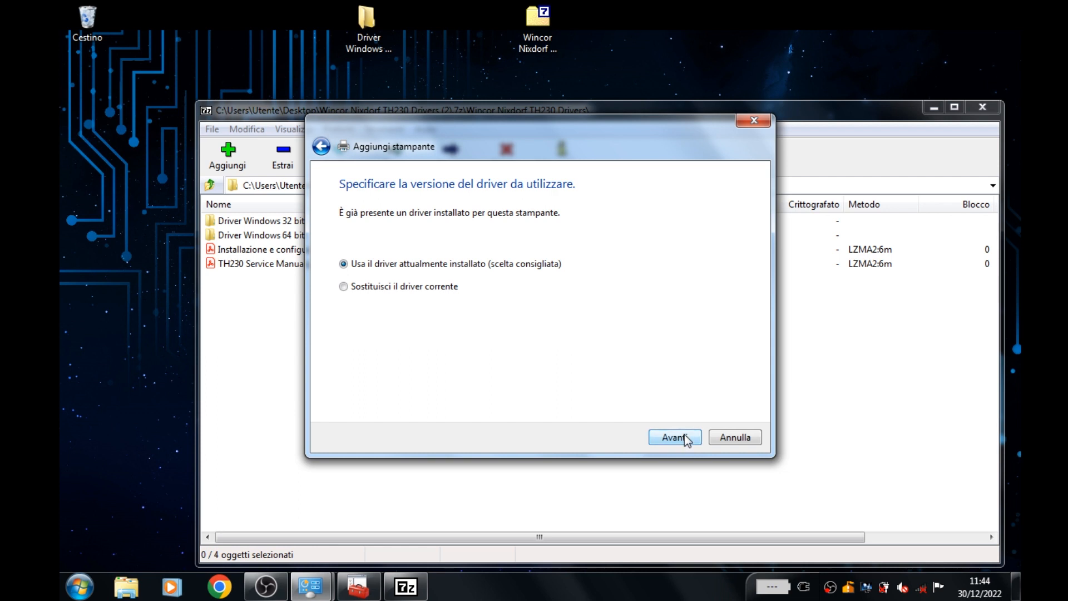
{"action": "left_click", "coordinate": [686, 440]}
{"action": "left_click", "coordinate": [679, 436]}
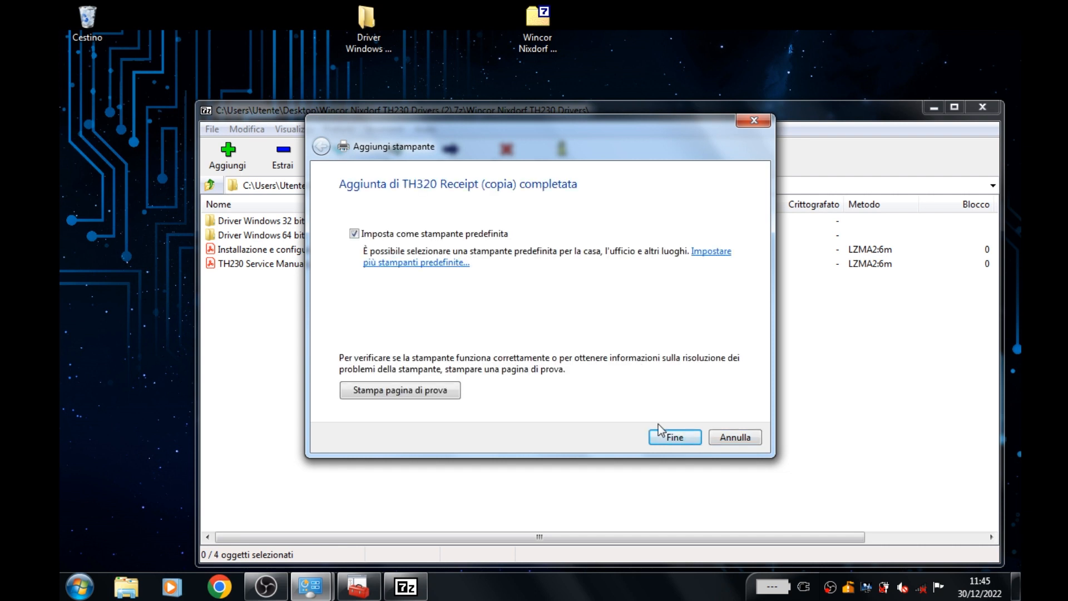
{"action": "left_click", "coordinate": [675, 437]}
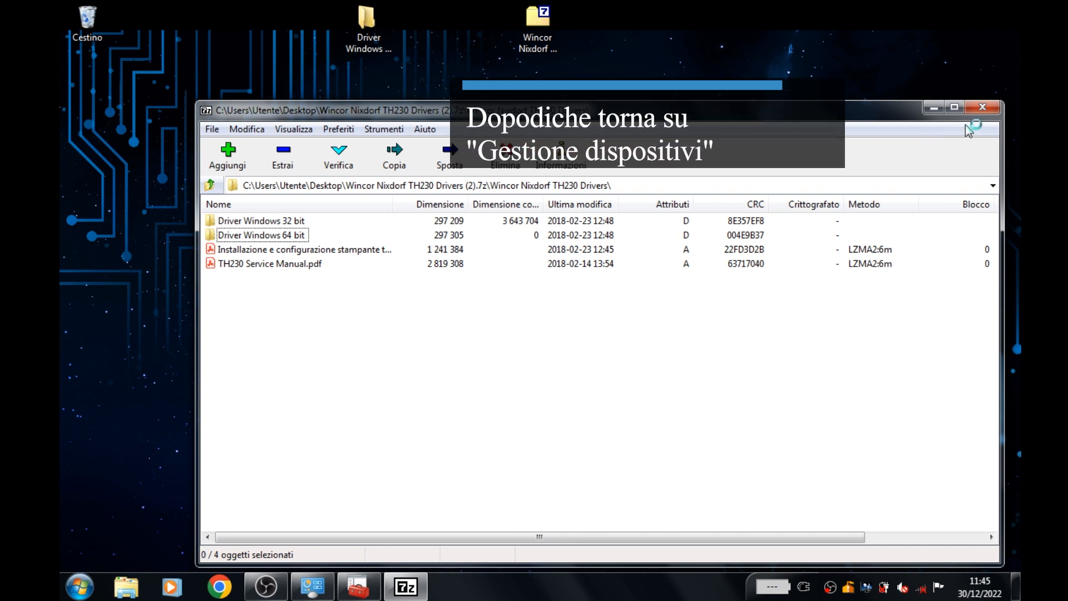
- Close the driver archive and open Gestione dispositivi from the Control Panel
{"action": "left_click", "coordinate": [982, 109]}
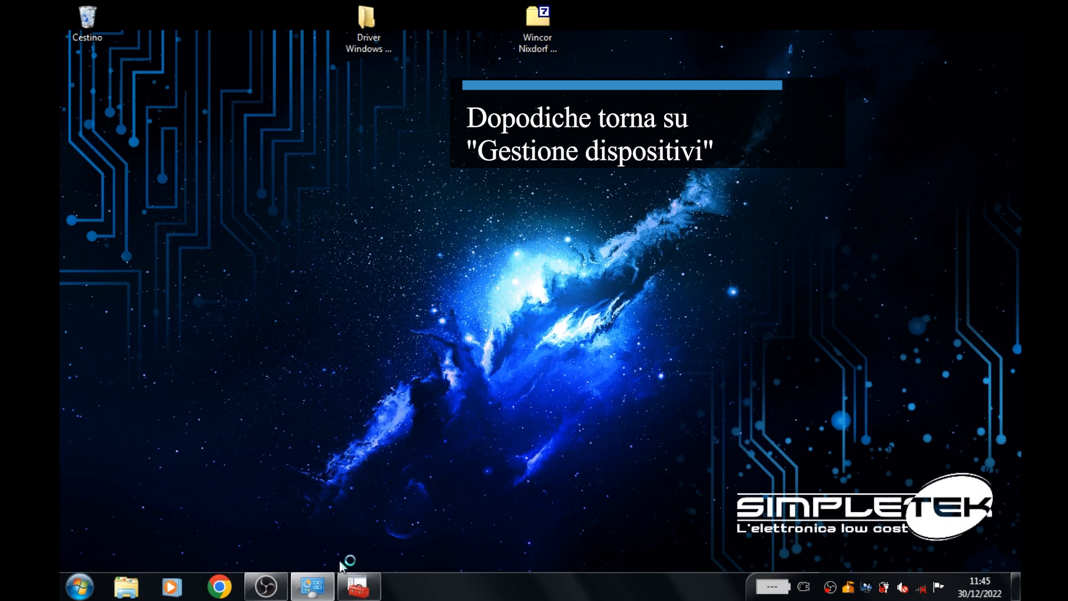
{"action": "left_click", "coordinate": [312, 585]}
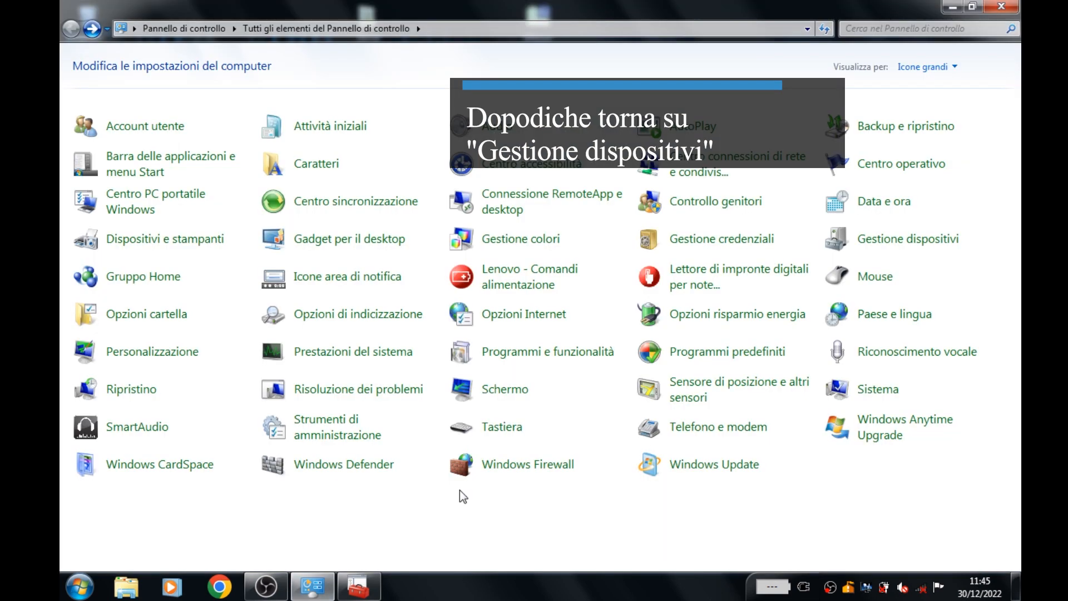
{"action": "left_click", "coordinate": [924, 247]}
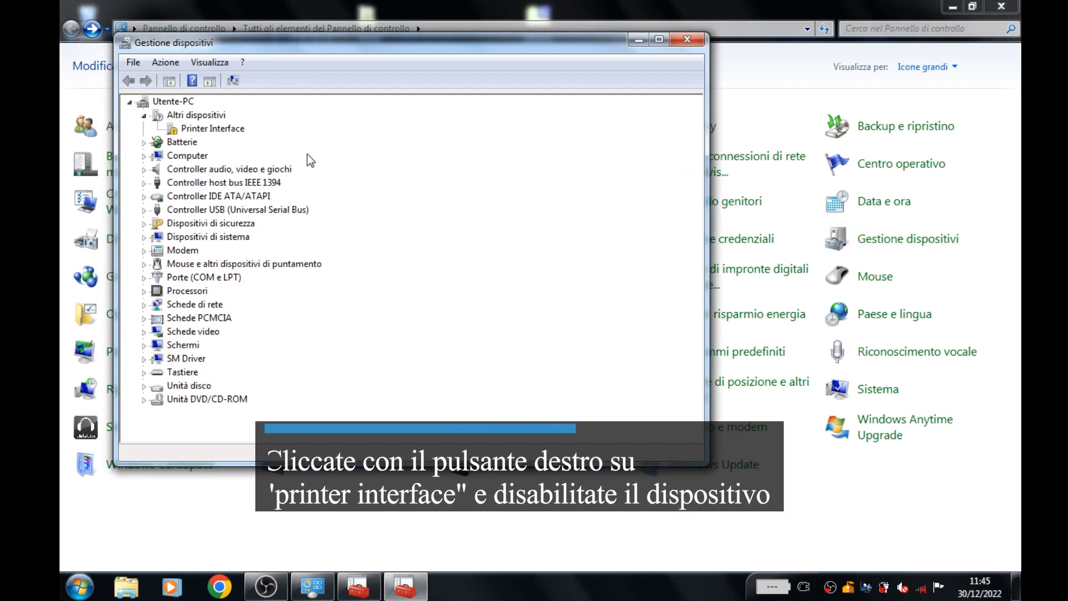
- Disable the Printer Interface device under Altri dispositivi
{"action": "left_click", "coordinate": [229, 131]}
{"action": "right_click", "coordinate": [230, 132]}
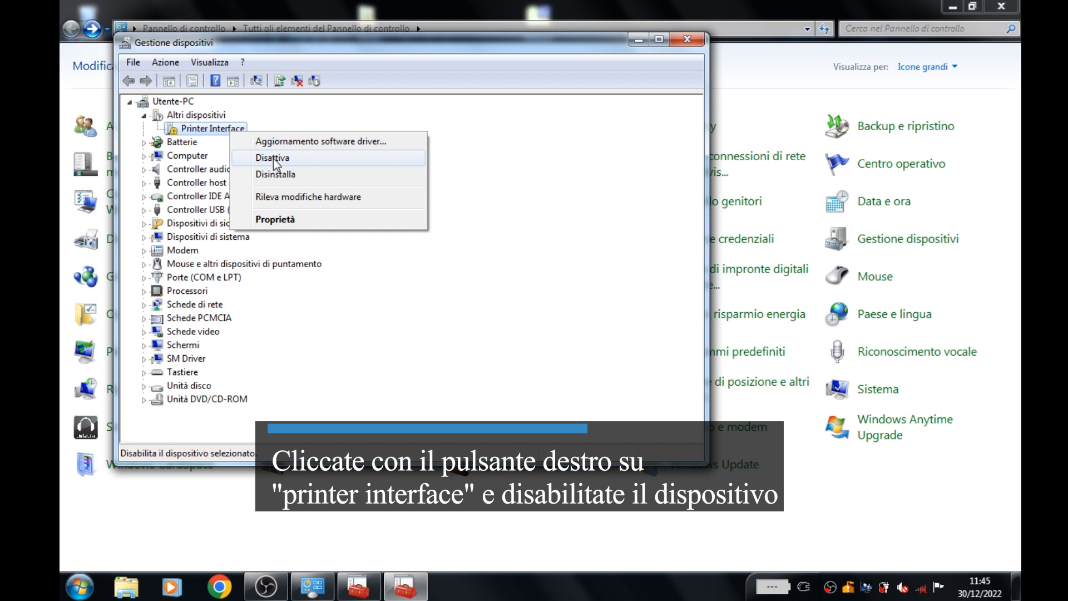
{"action": "left_click", "coordinate": [273, 159]}
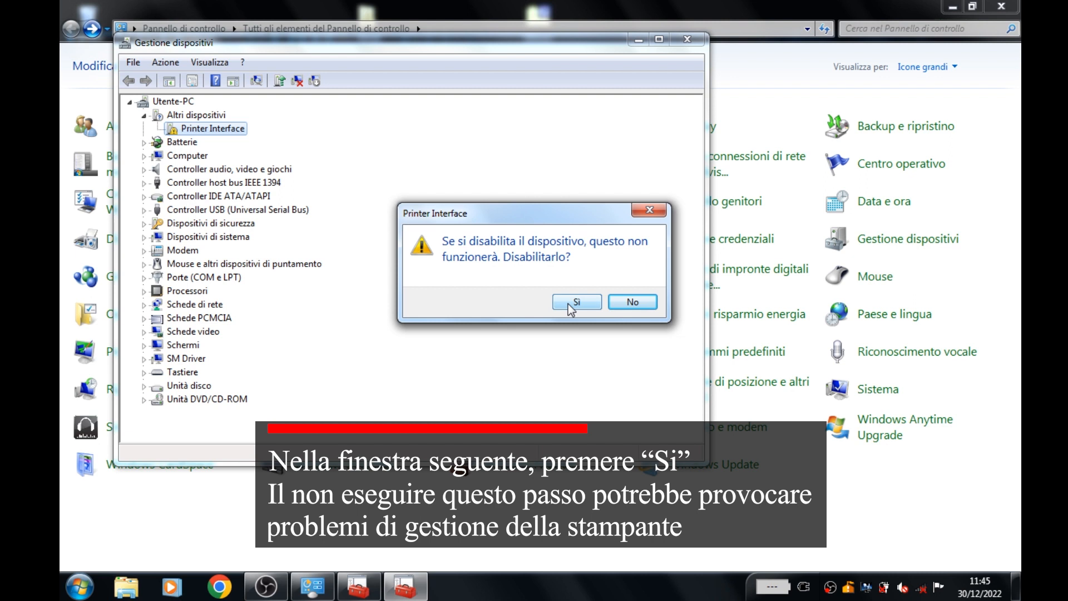
{"action": "left_click", "coordinate": [569, 304]}
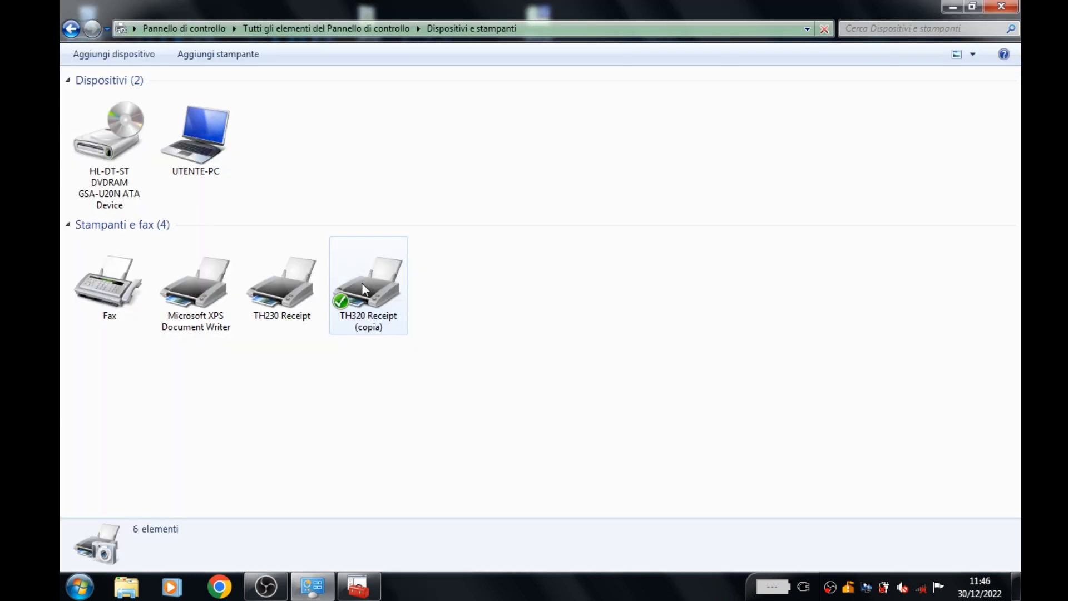
- Open the printer properties of TH320 Receipt from the TH320 Receipt (copia) device
{"action": "right_click", "coordinate": [362, 285]}
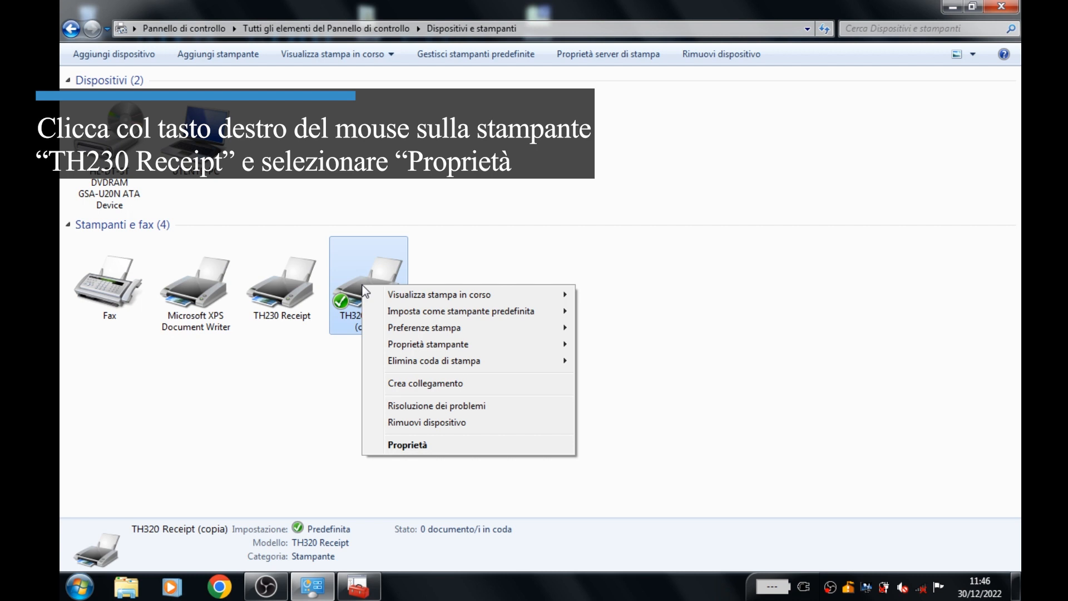
{"action": "mouse_move", "coordinate": [556, 343]}
{"action": "left_click", "coordinate": [606, 360]}
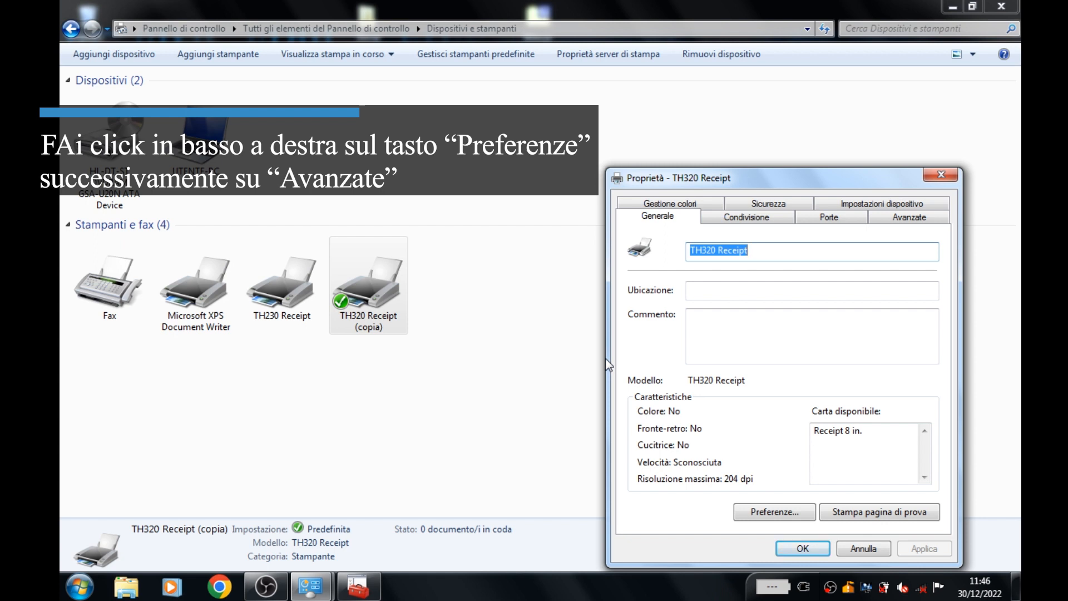
- Set Printer Initialization to None in the advanced printing preferences of TH320 Receipt, and apply the preferences
{"action": "left_click", "coordinate": [775, 512]}
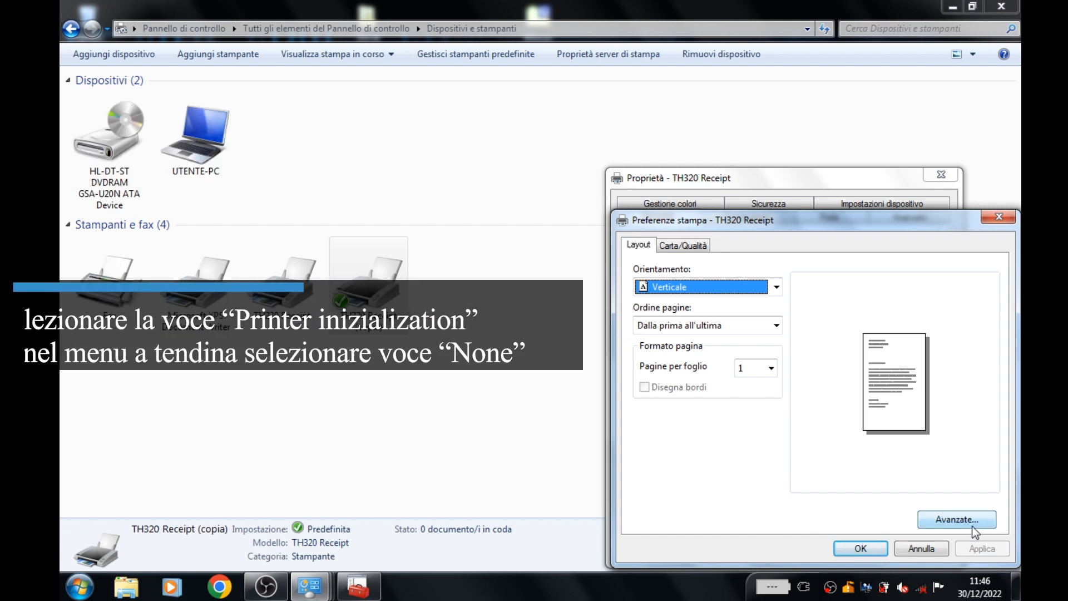
{"action": "left_click", "coordinate": [972, 526]}
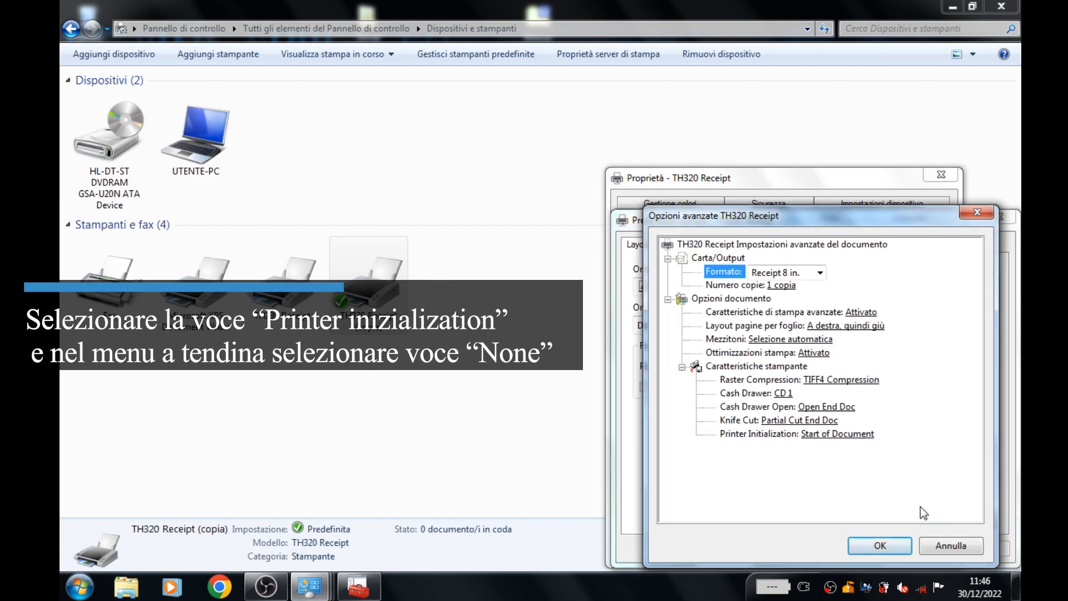
{"action": "left_click", "coordinate": [863, 438]}
{"action": "left_click", "coordinate": [863, 438]}
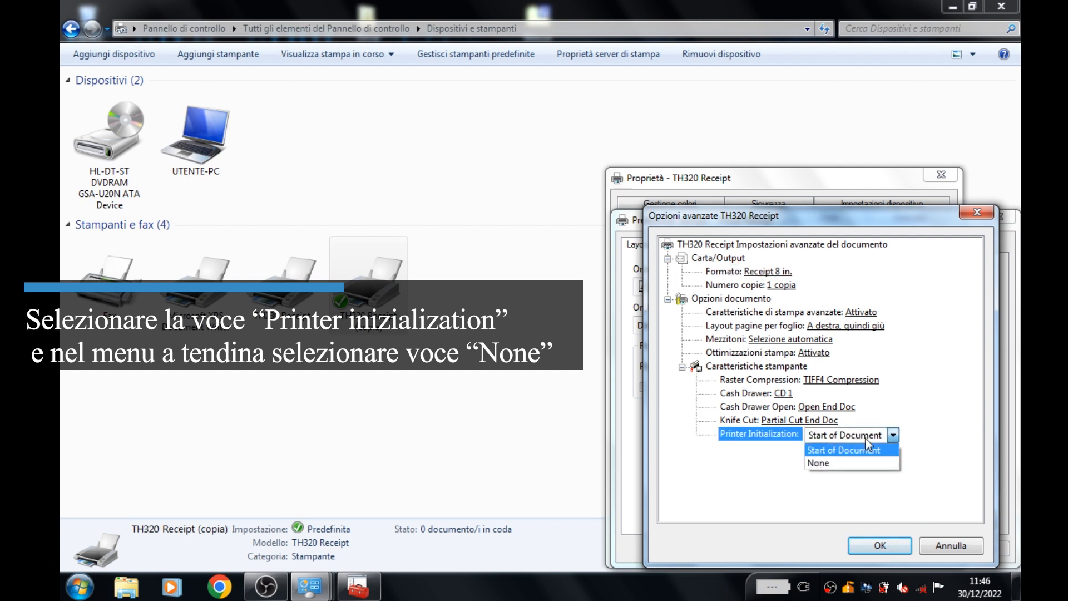
{"action": "left_click", "coordinate": [862, 463]}
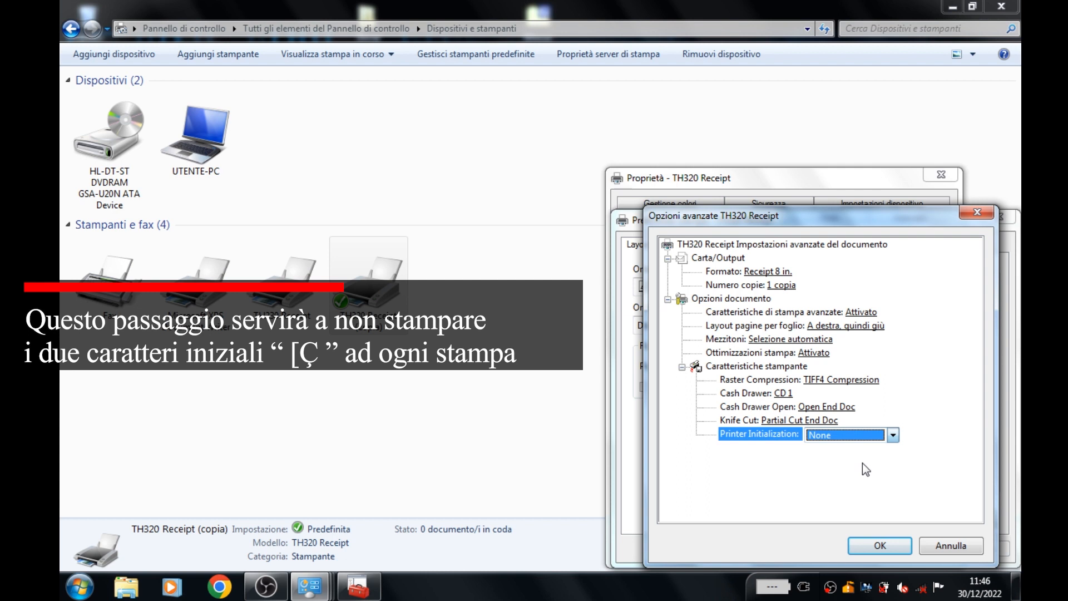
{"action": "left_click", "coordinate": [874, 543]}
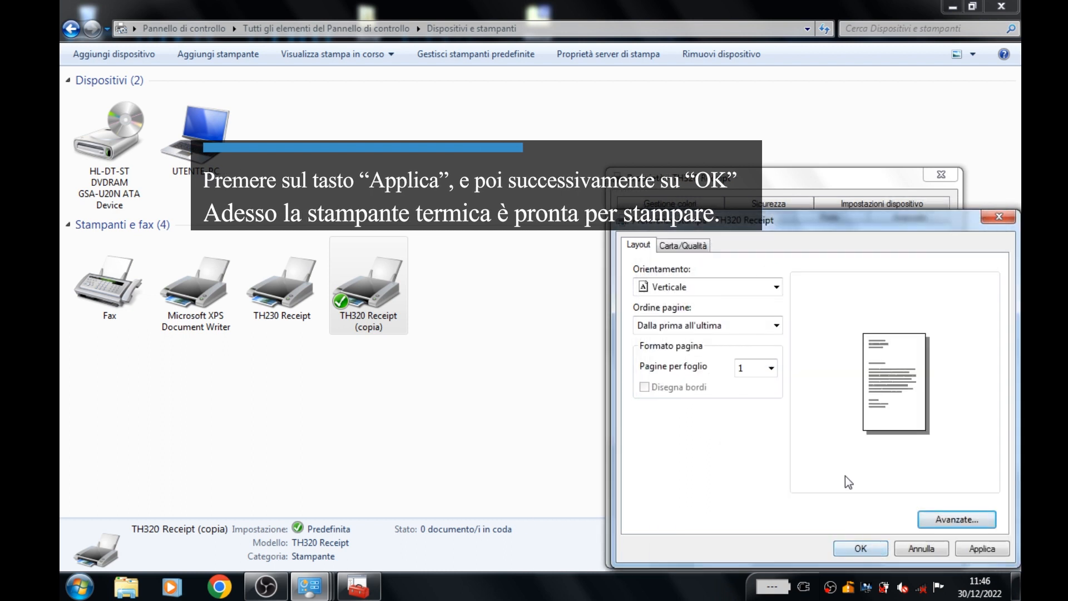
{"action": "left_click", "coordinate": [984, 550]}
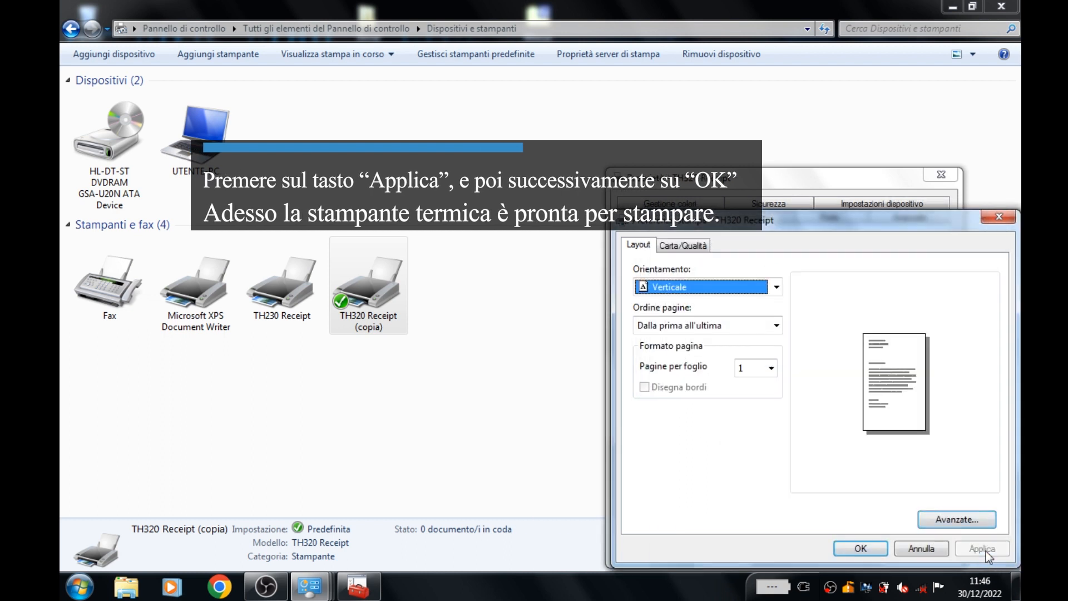
{"action": "left_click", "coordinate": [860, 548]}
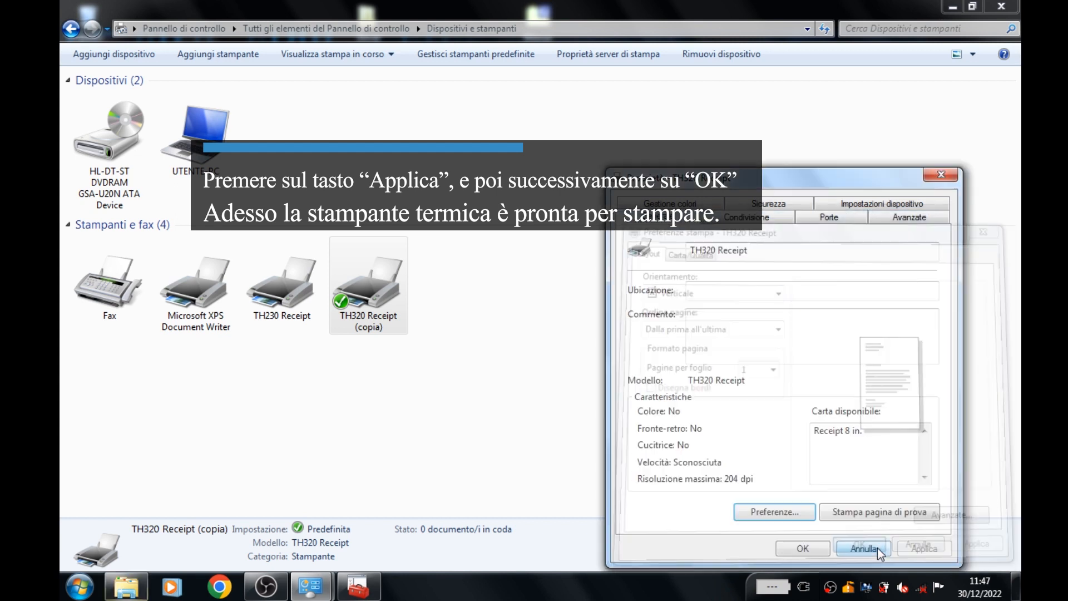